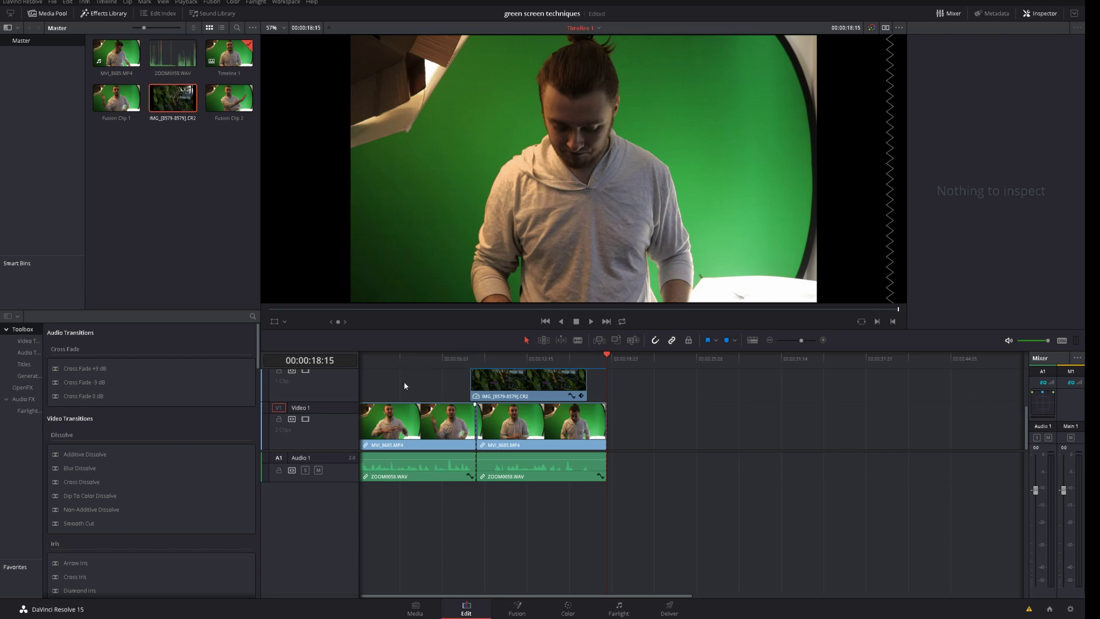
- Blade the first green-screen clip on Video 1, undo two stray cuts, and select the short second clip
scroll(416, 397, left, 1)
key(b)
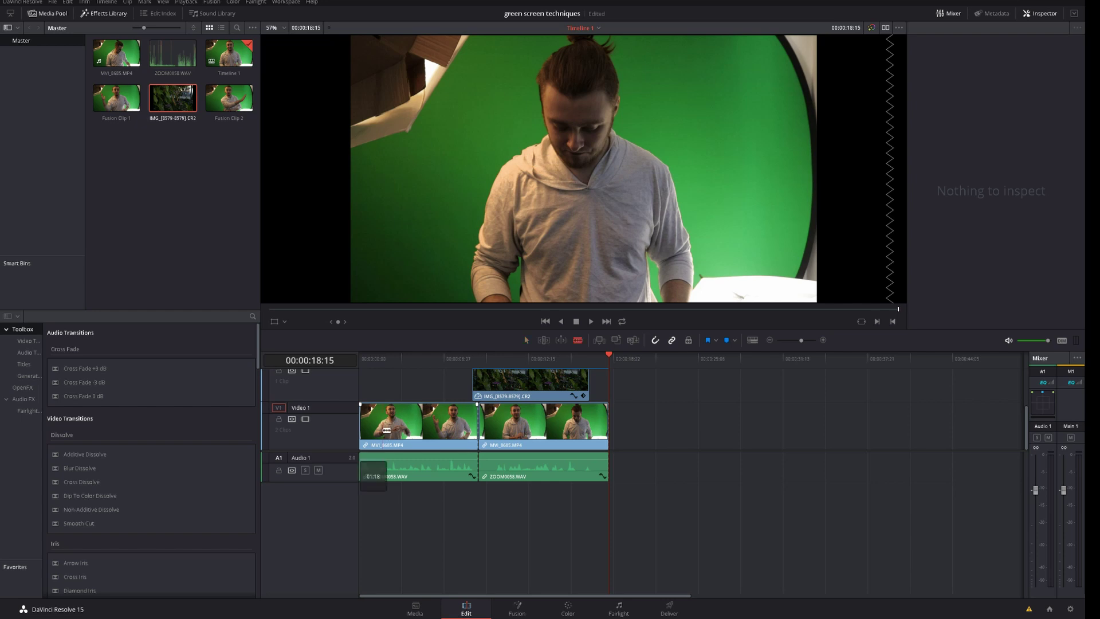
click(382, 467)
click(406, 467)
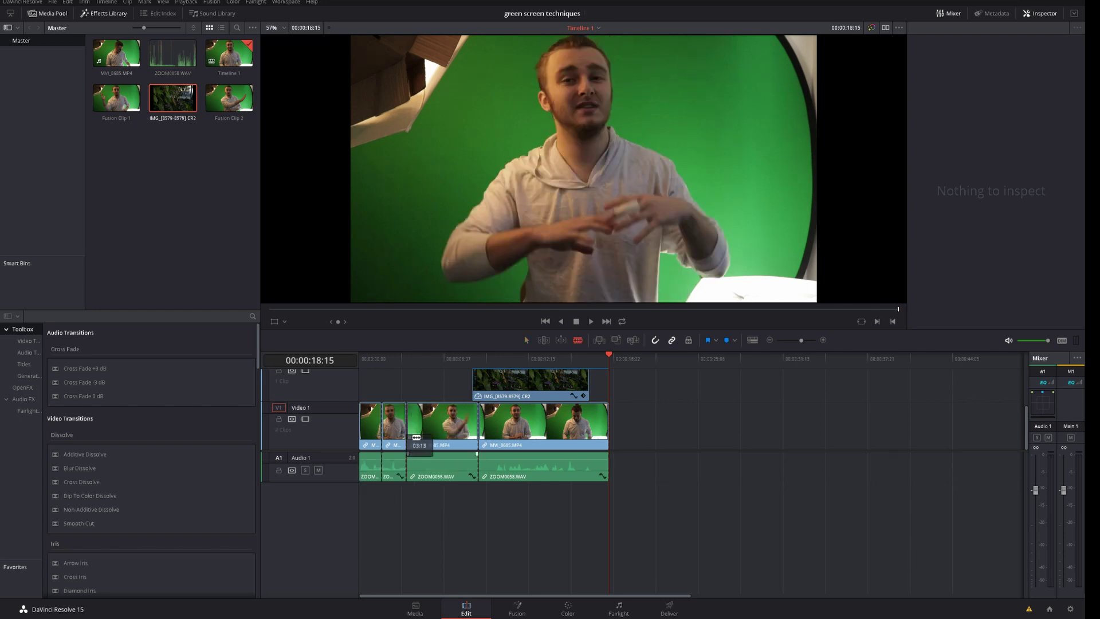
key(ctrl+z)
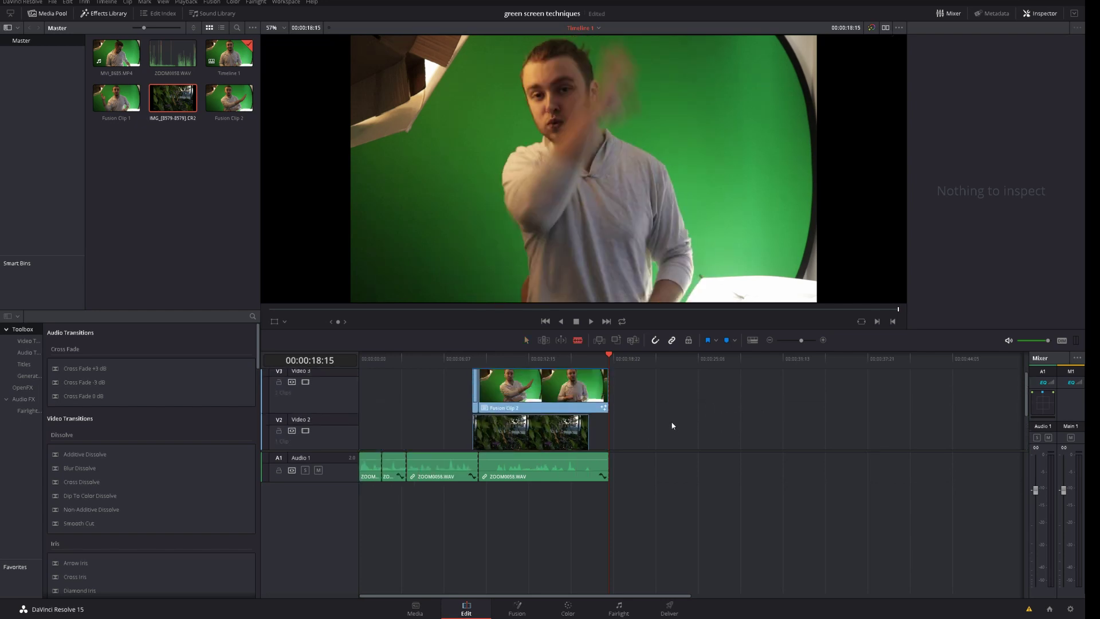
key(ctrl+z)
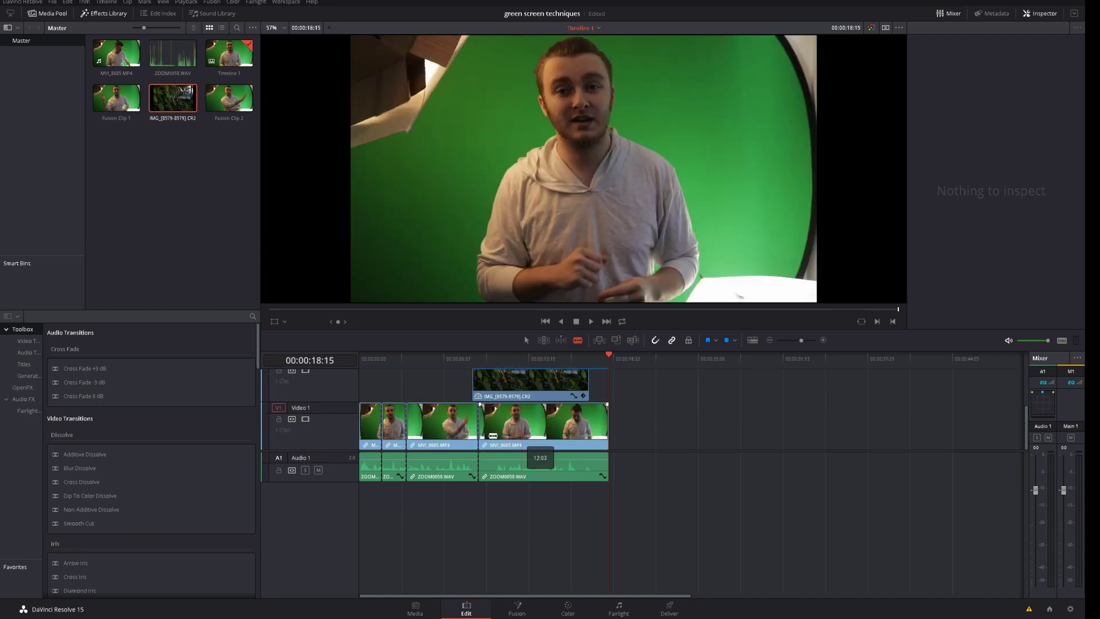
key(a)
click(394, 429)
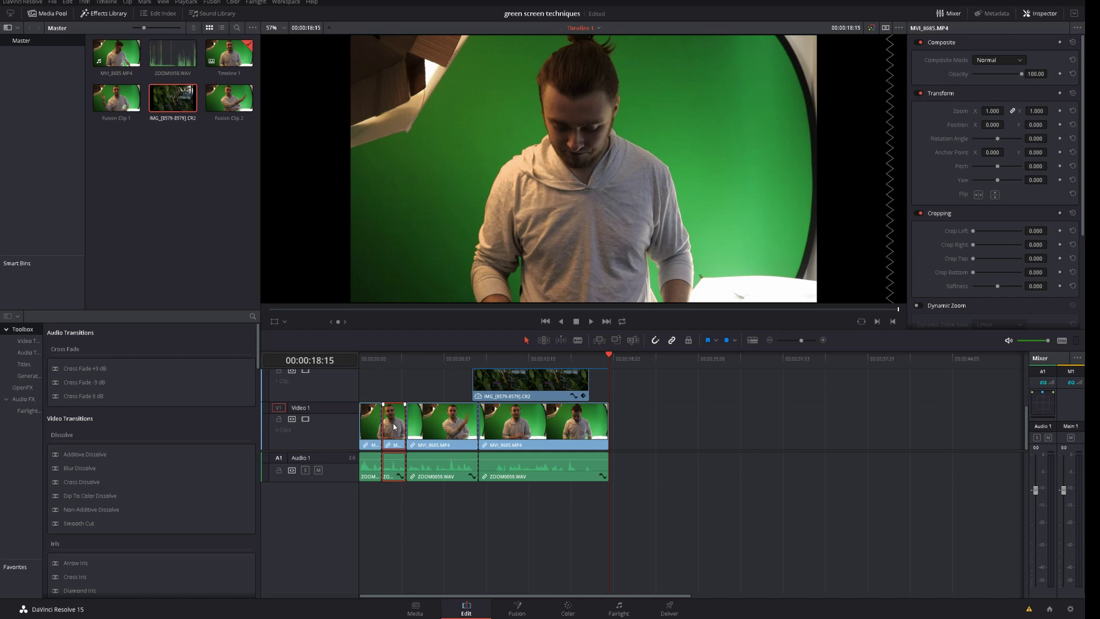
- Convert the selected short V1 clip into Fusion Clip 3 and select it
right_click(390, 425)
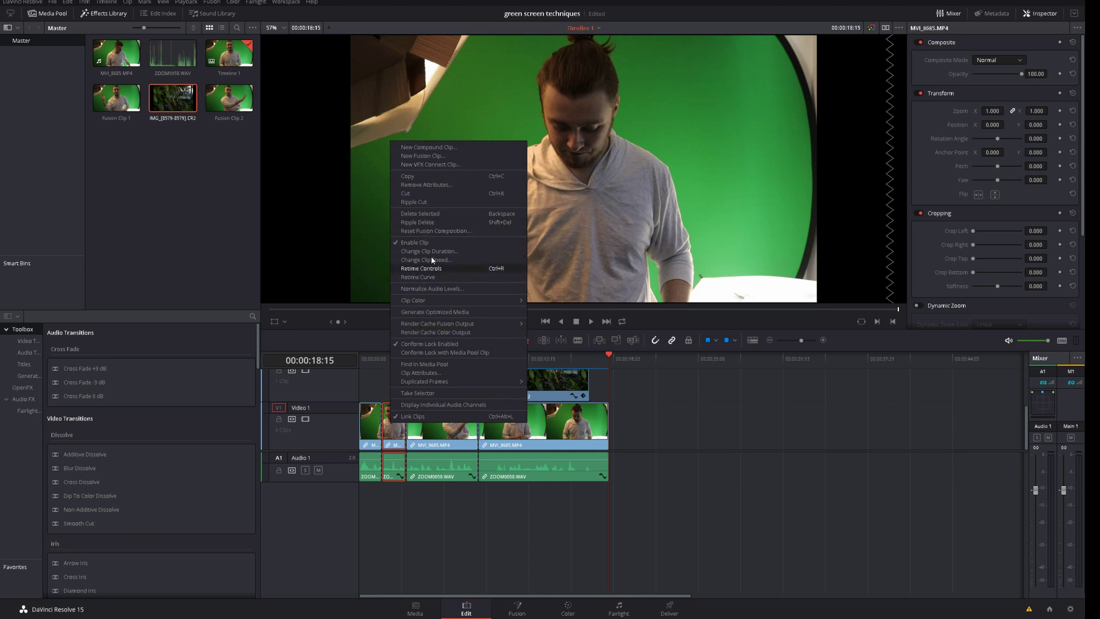
click(410, 156)
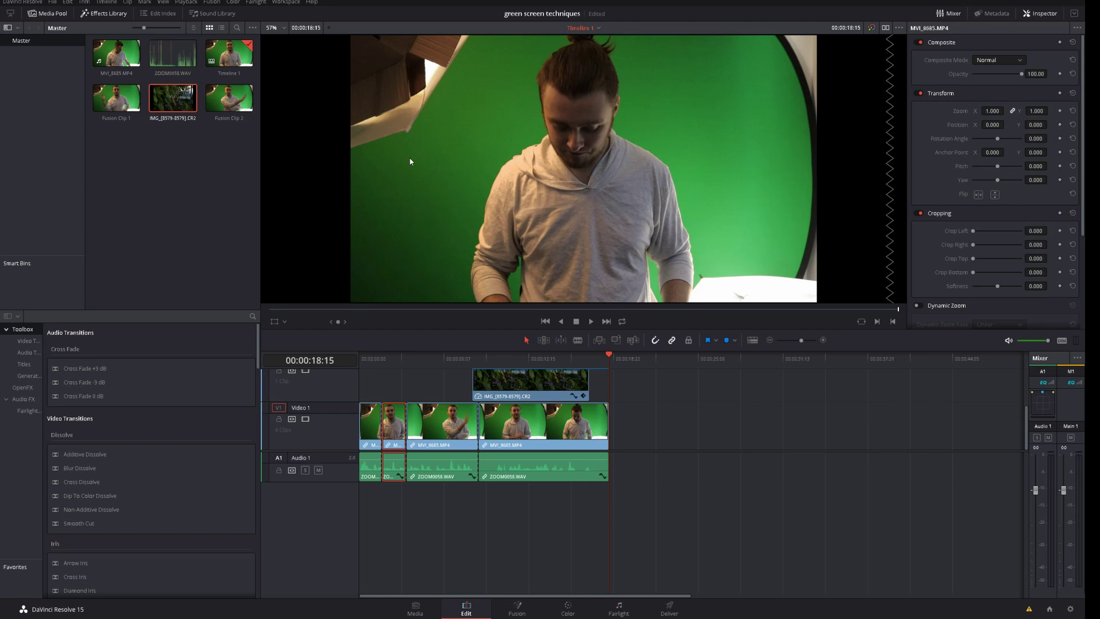
click(395, 427)
- Load Fusion Clip 3's comp on the Fusion page and move MediaOut1 far right of MediaIn1
click(514, 609)
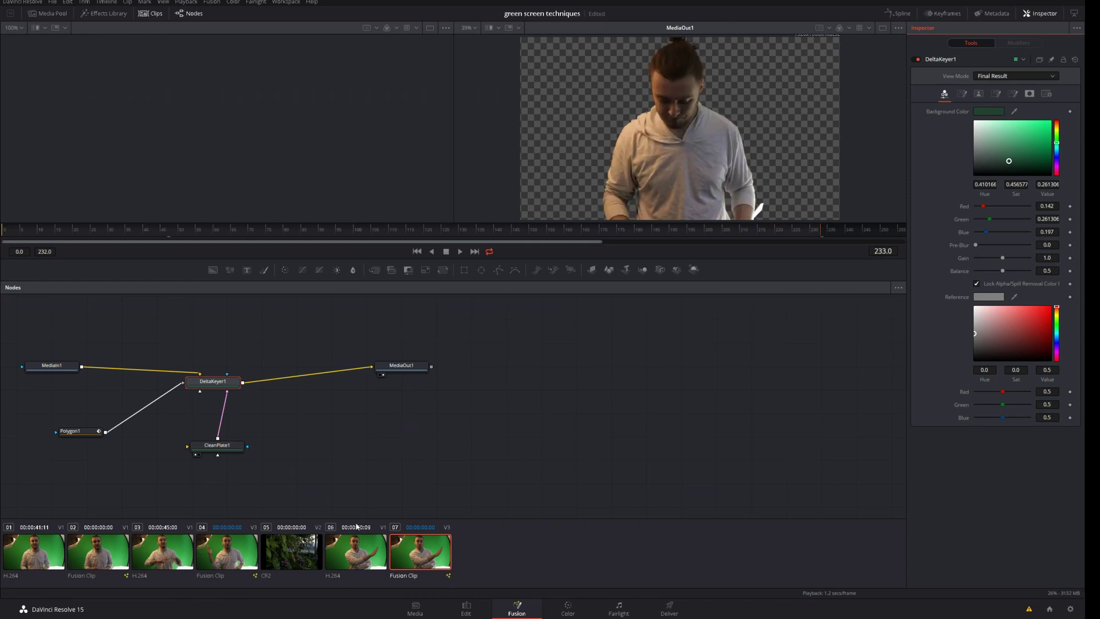
click(87, 556)
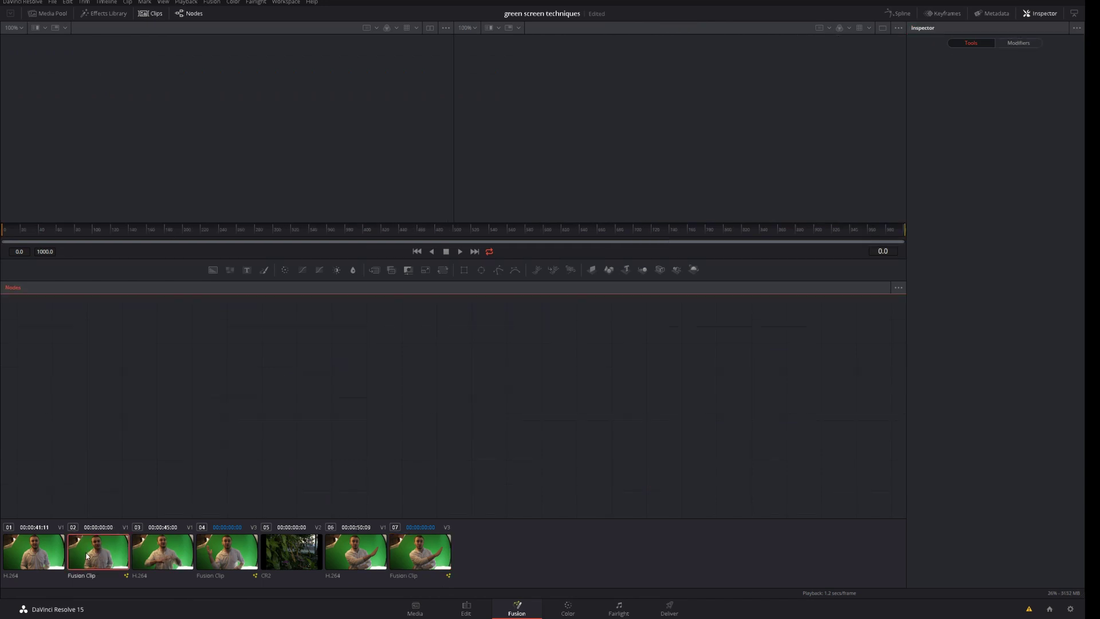
click(81, 413)
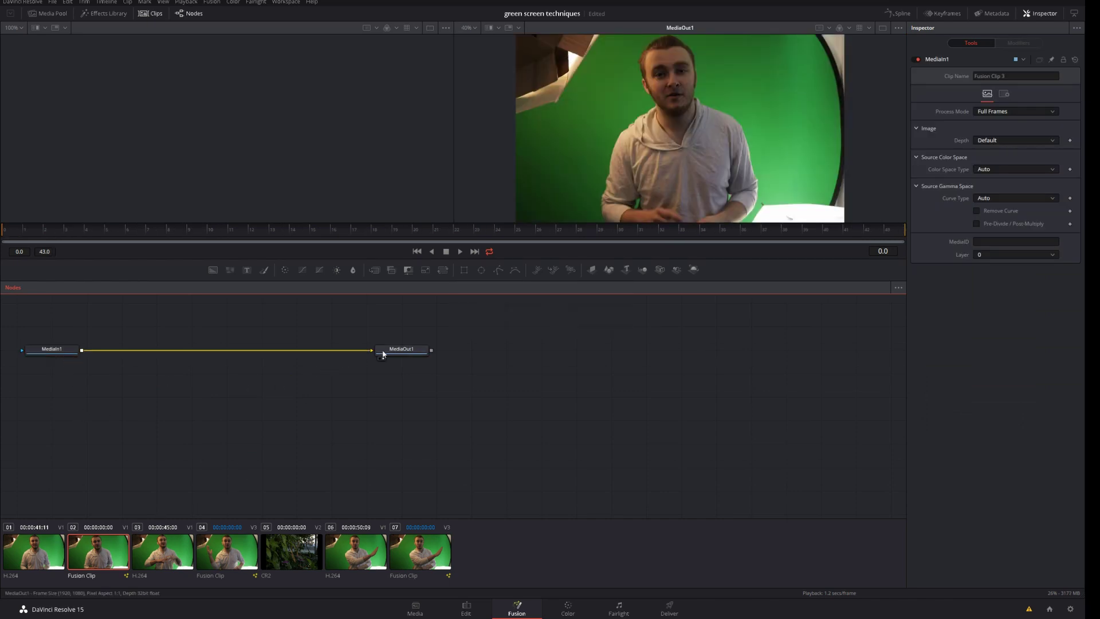
drag(383, 355, 698, 373)
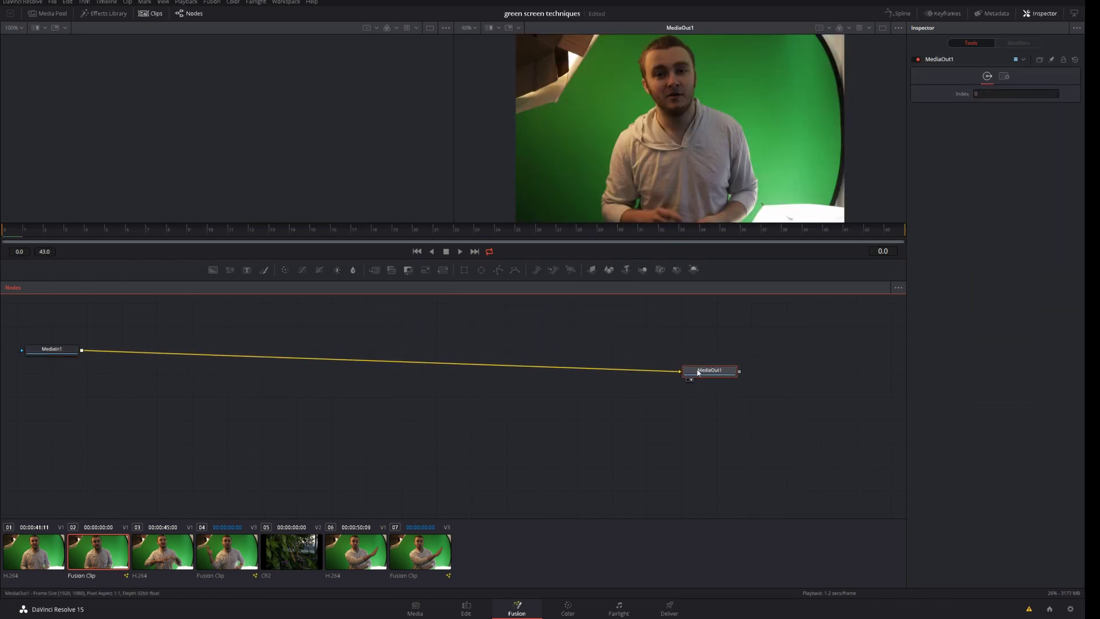
drag(40, 349, 63, 345)
- Add a Polygon mask and trace its points from the green screen's left side along the top edge
click(166, 417)
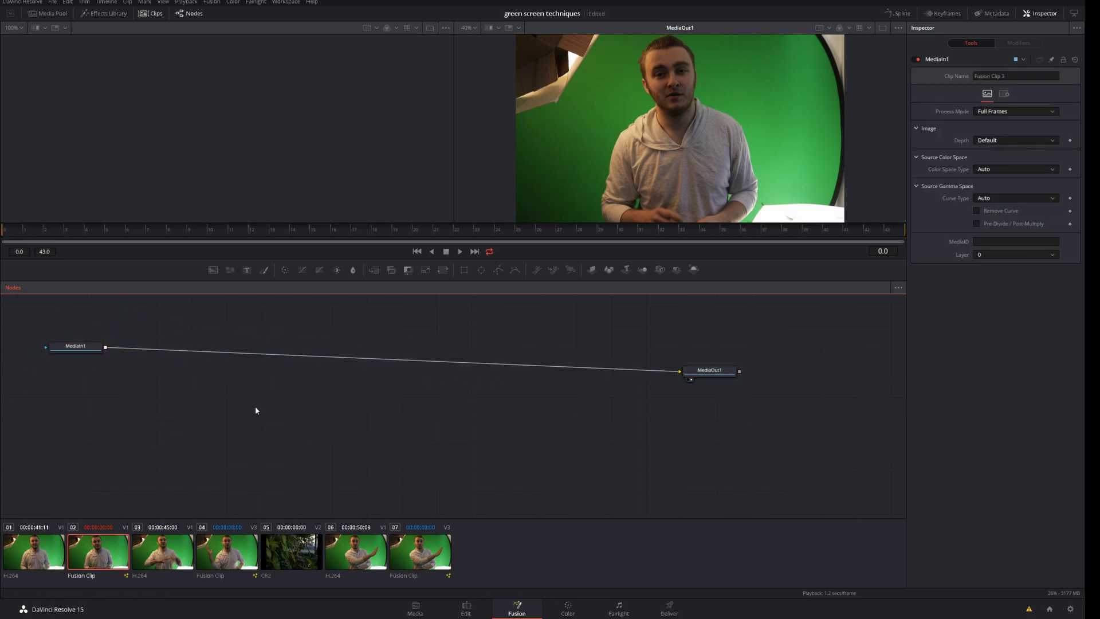
click(500, 268)
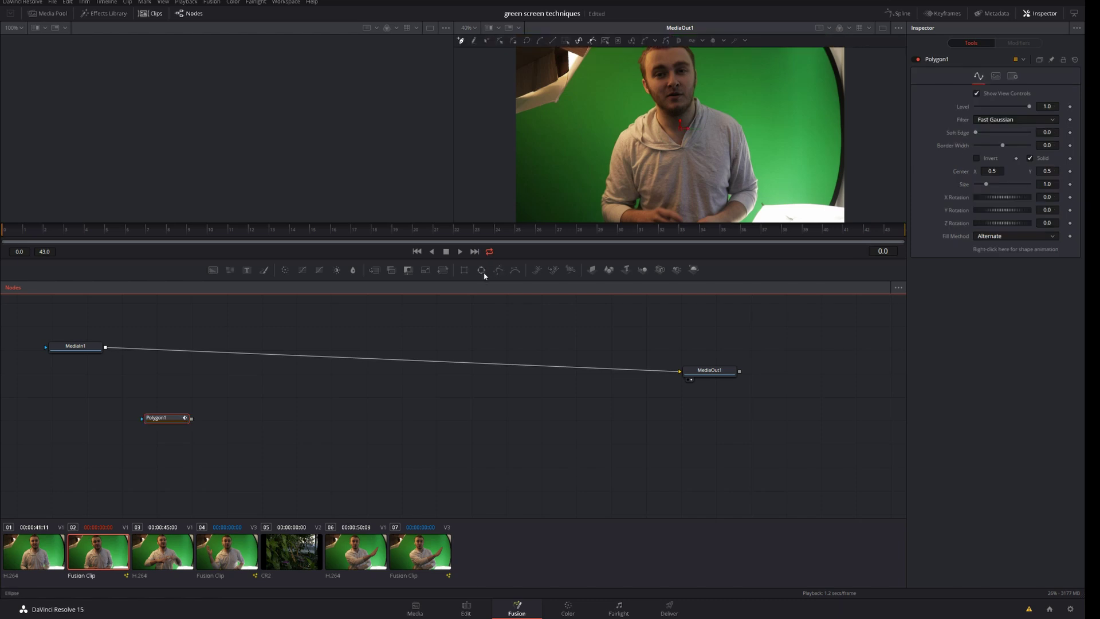
scroll(559, 178, down, 2)
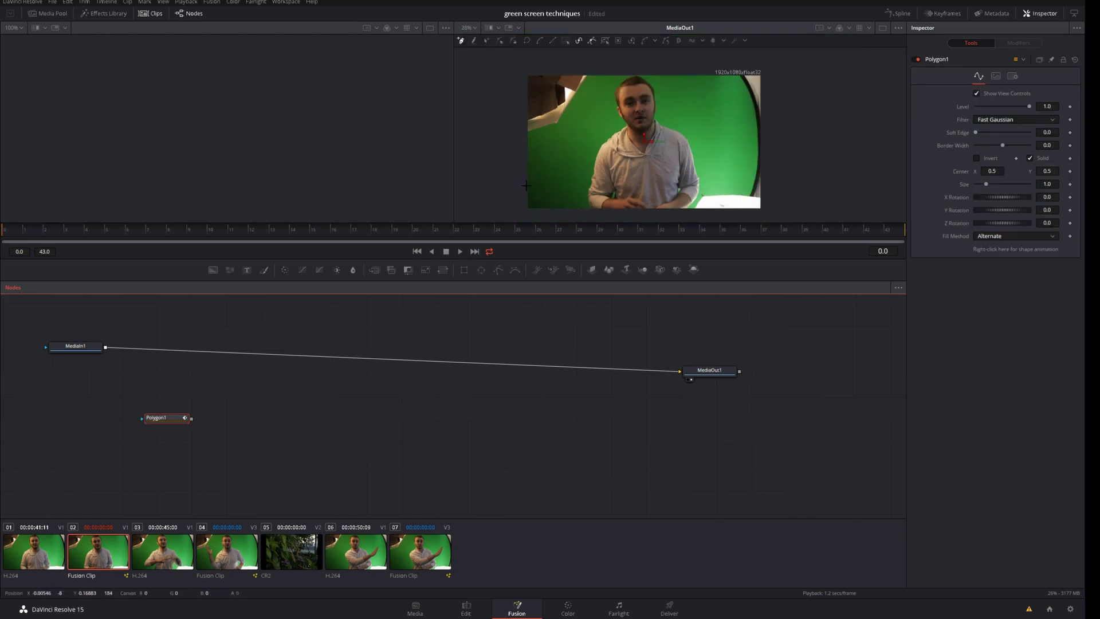
click(520, 138)
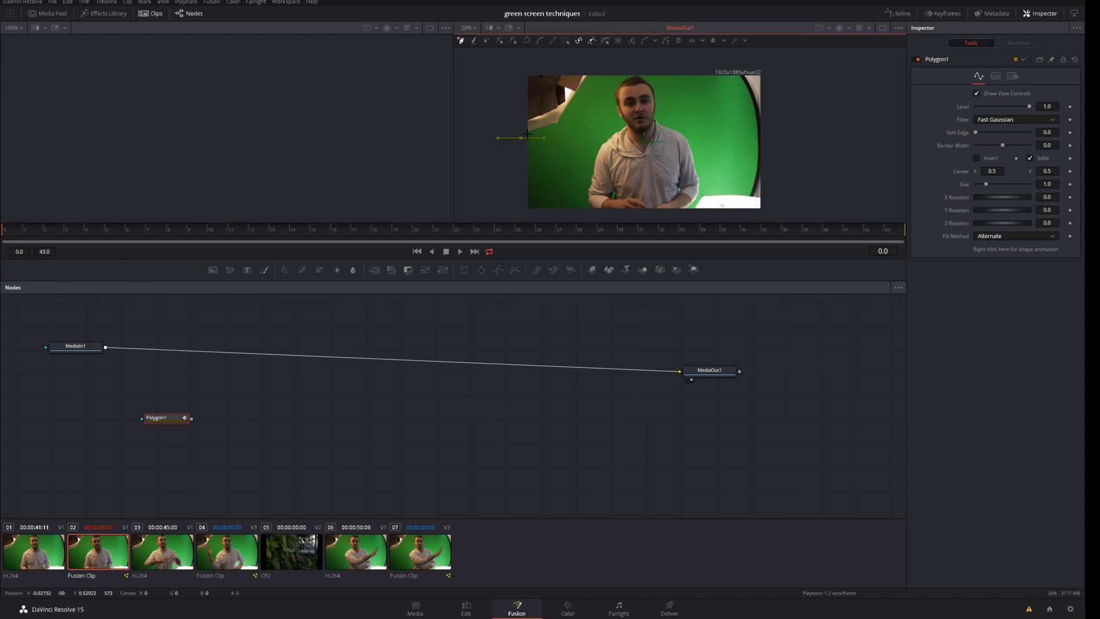
click(559, 128)
click(585, 91)
click(596, 70)
click(639, 63)
click(695, 57)
click(723, 58)
- Continue the polygon around the top-right corner, down the right edge and along the bottom
click(737, 78)
click(744, 93)
click(748, 104)
click(752, 131)
click(754, 148)
click(752, 163)
click(749, 176)
click(743, 190)
click(738, 191)
click(723, 192)
click(710, 194)
click(700, 197)
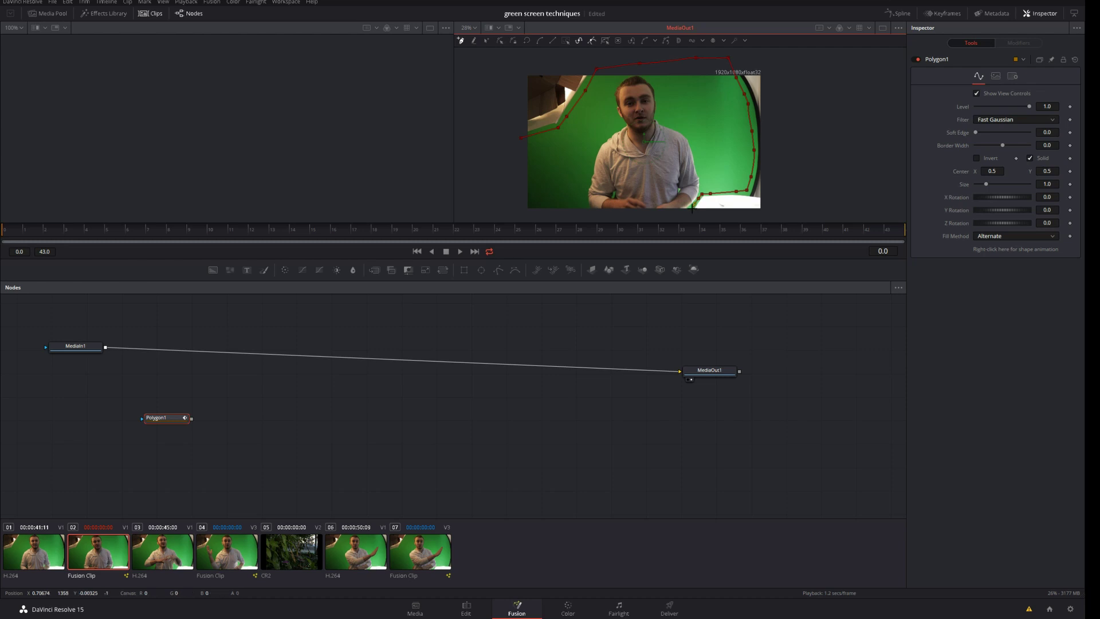
click(691, 212)
- Finish the bottom-left corner and left side, close the Polygon1 shape, and turn on Invert
click(552, 217)
click(518, 218)
click(513, 202)
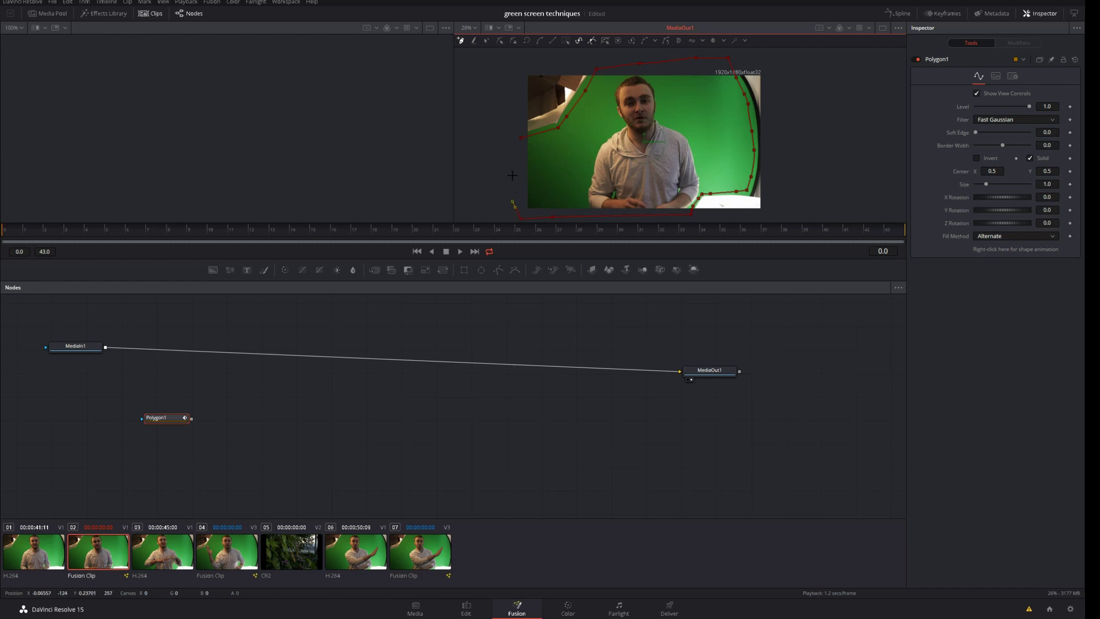
click(519, 140)
click(977, 159)
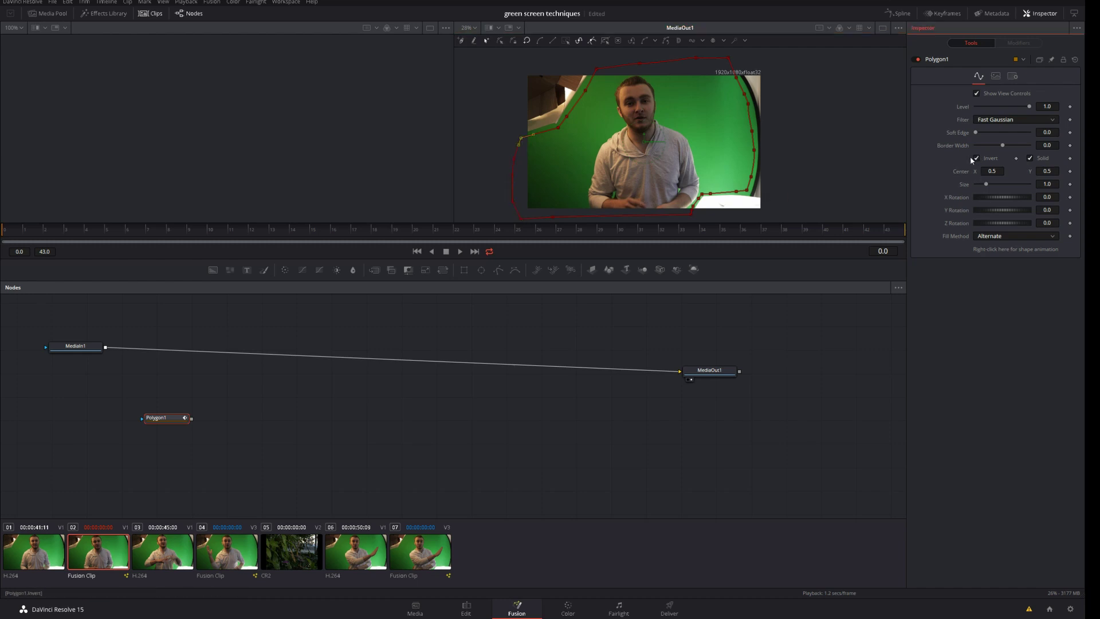
click(329, 411)
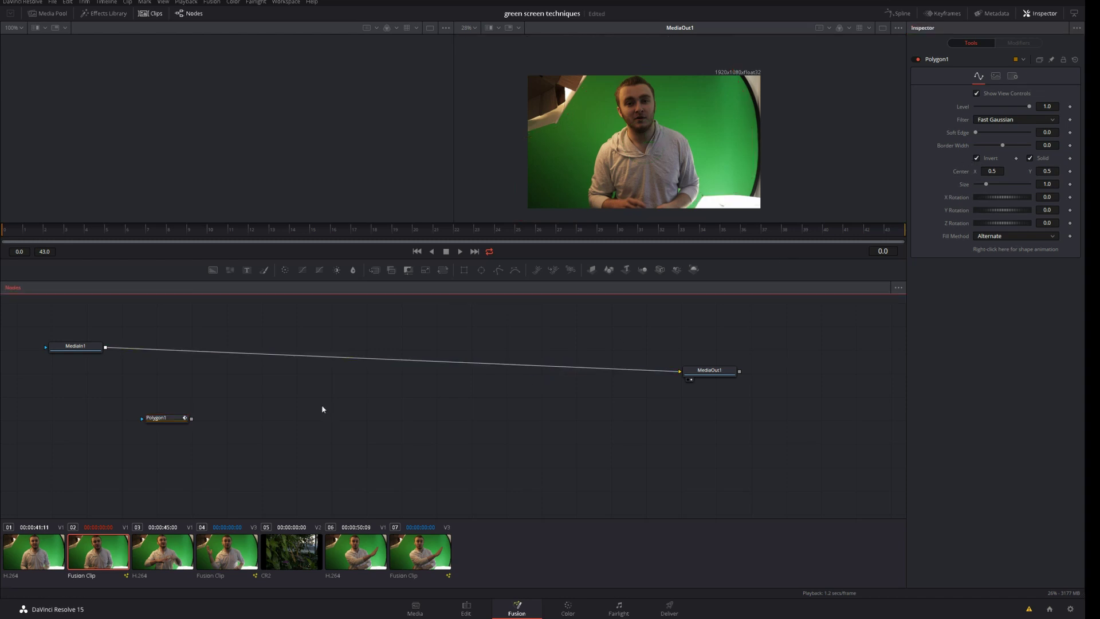
- Add a CleanPlate1 node fed from MediaIn1 and show its output in the left viewer
key(shift+space)
text(delta)
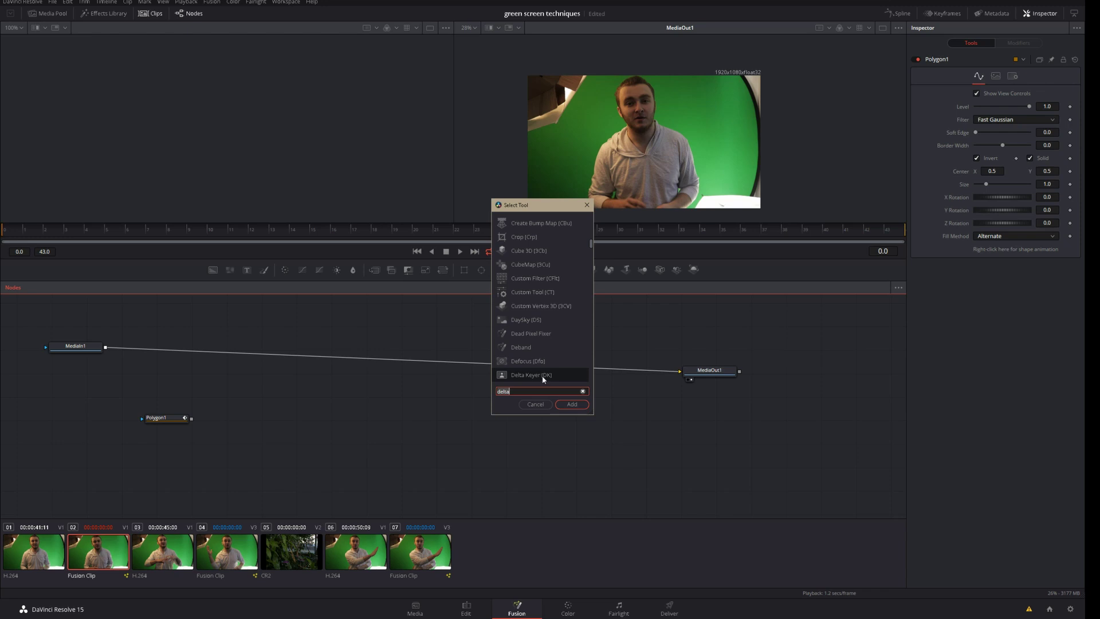
text(cle)
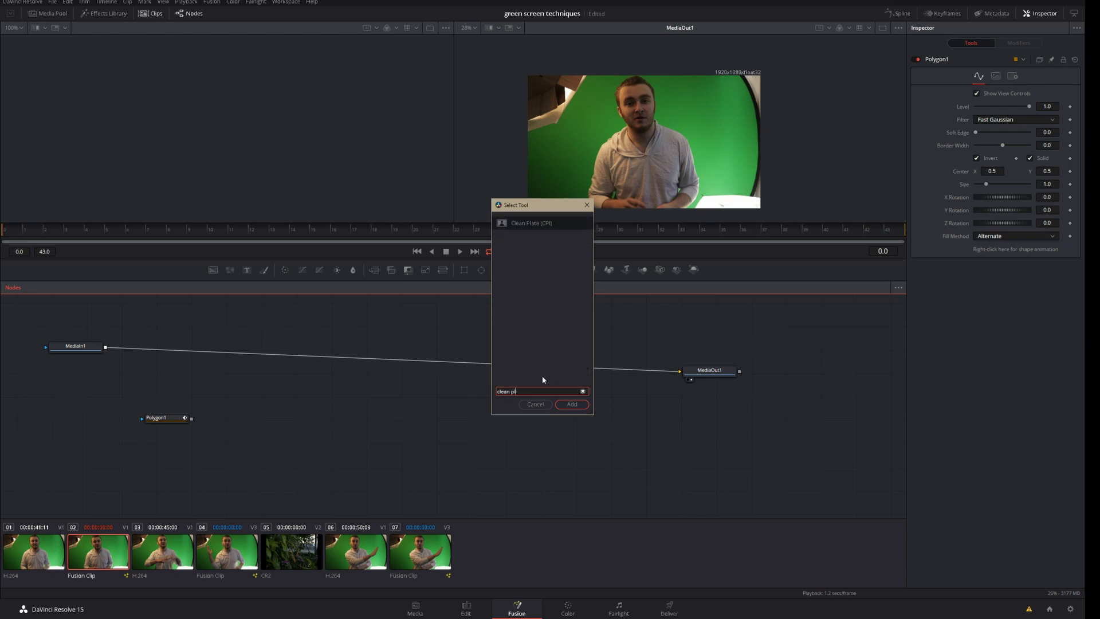
text(an pl)
key(Return)
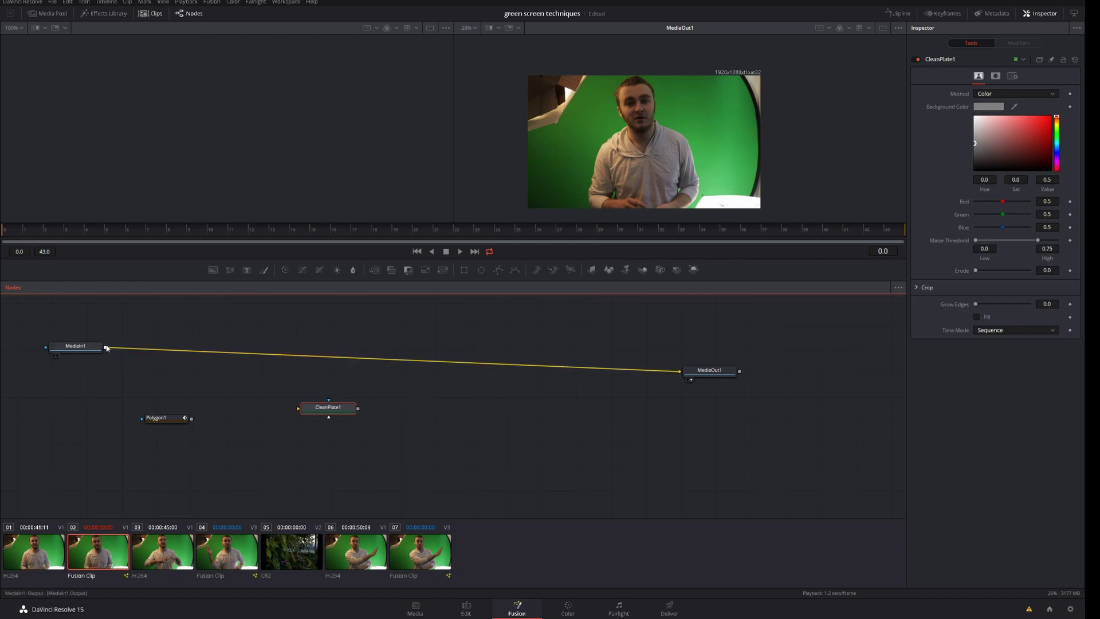
drag(106, 348, 336, 410)
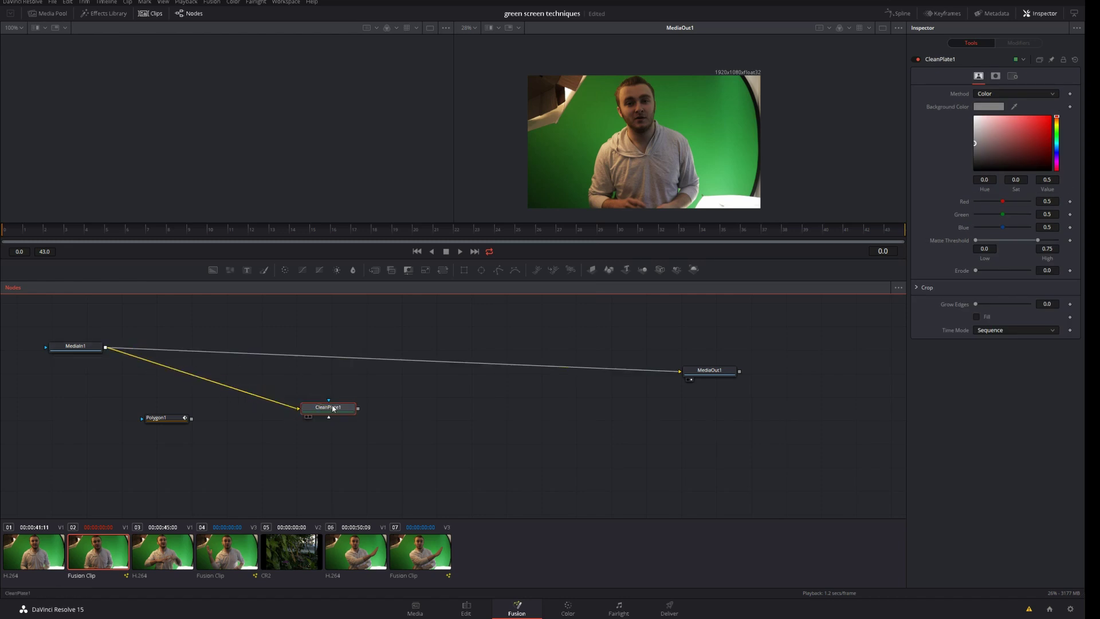
key(1)
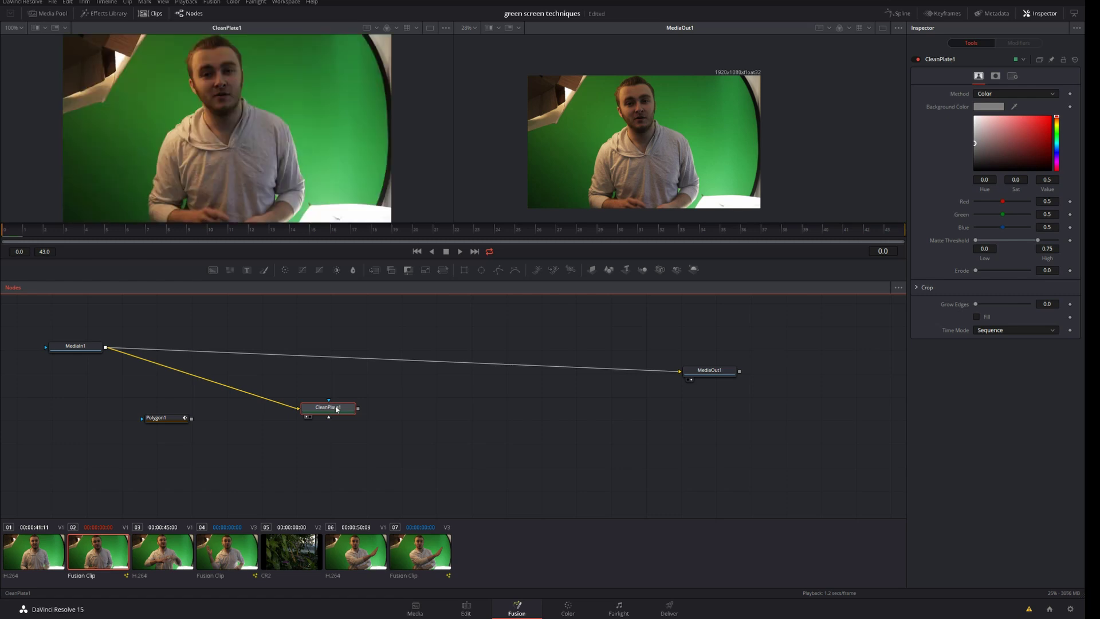
- Sample the green screen as CleanPlate1's background colour and raise Grow Edges to 0.1843
click(307, 417)
click(308, 417)
drag(1016, 109, 352, 118)
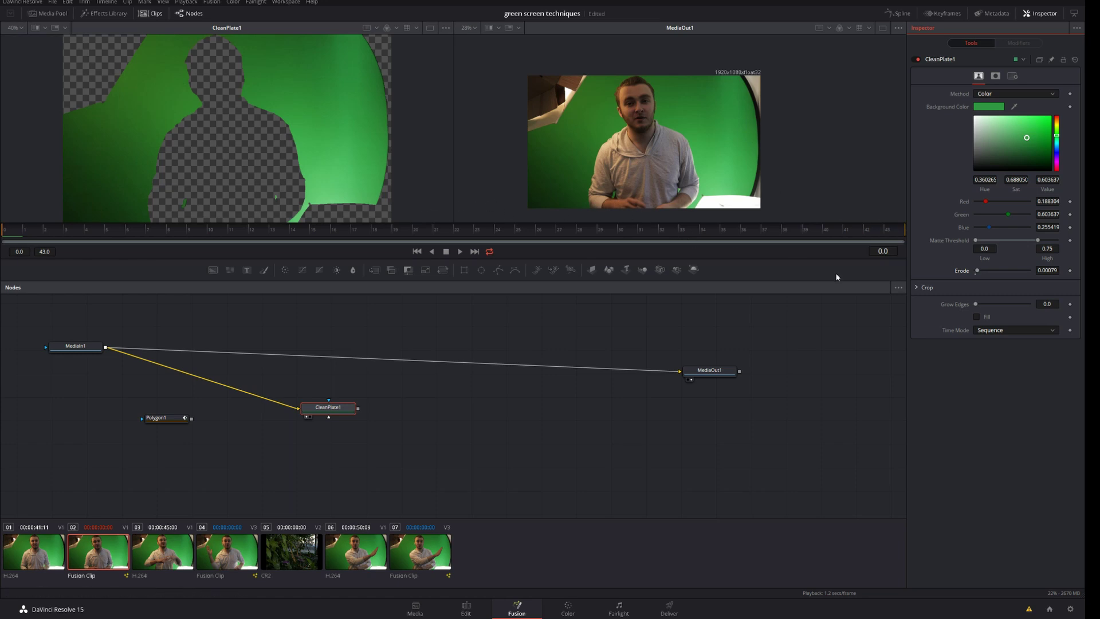
drag(976, 304, 1025, 304)
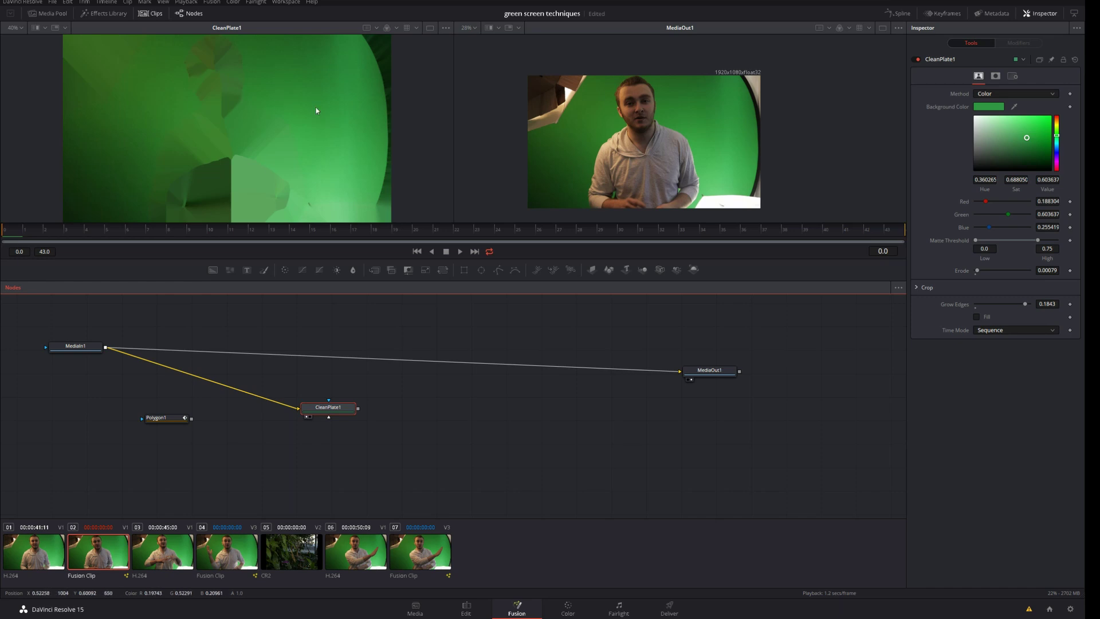
click(428, 437)
- Insert a Delta Keyer between MediaIn1 and MediaOut1 and wire in the clean plate and polygon matte
key(shift+space)
text(clean pl)
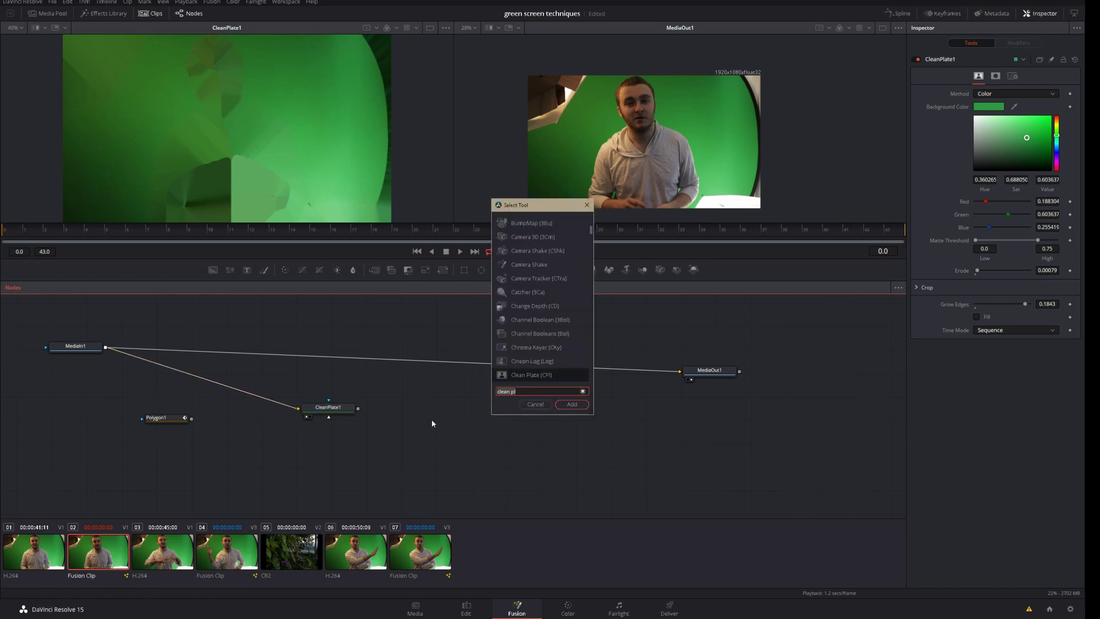
key(ctrl+a)
text(delt)
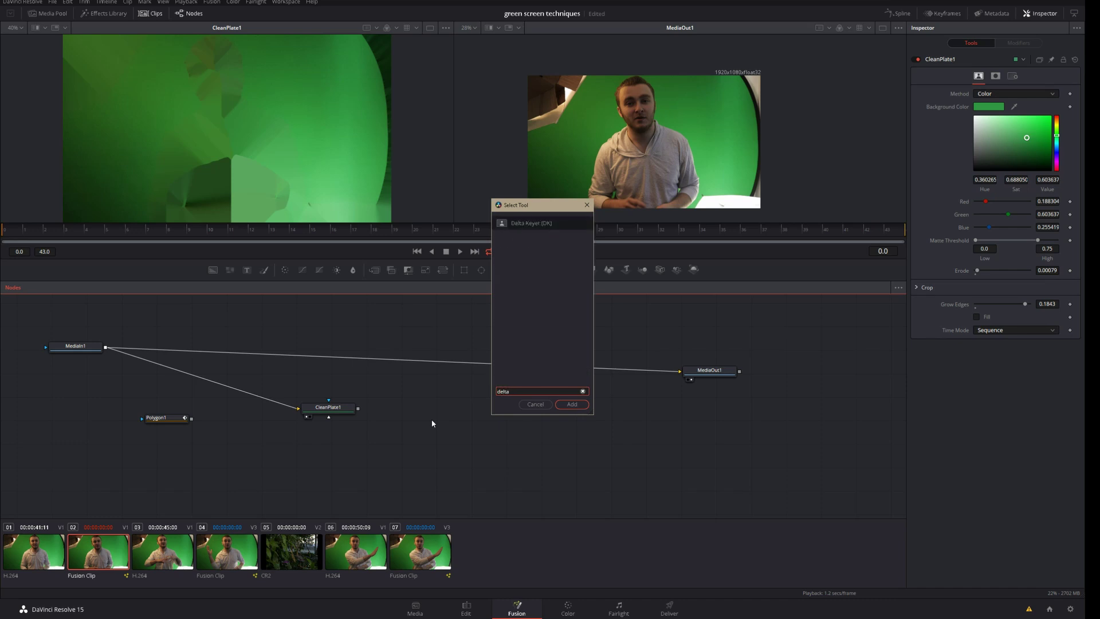
text(a)
key(Return)
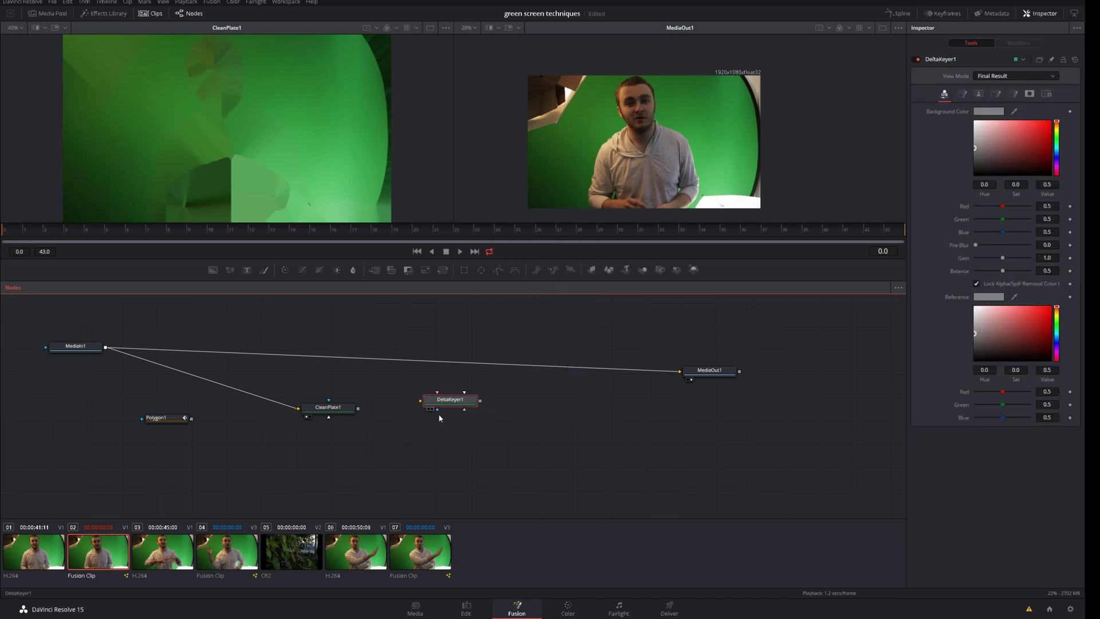
drag(438, 402, 383, 359)
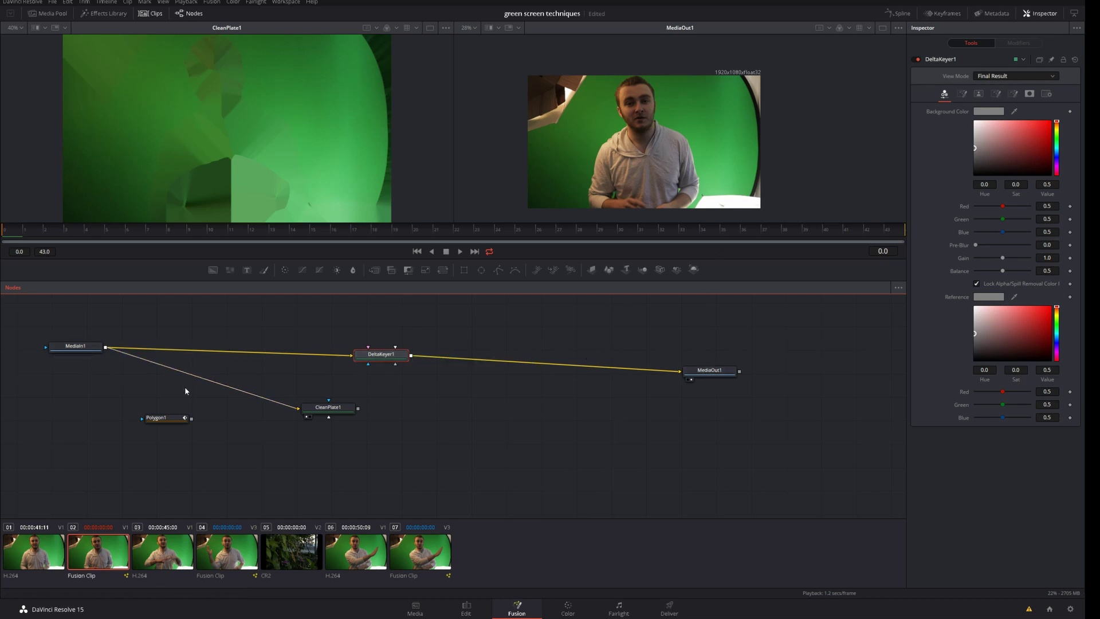
drag(193, 423, 389, 392)
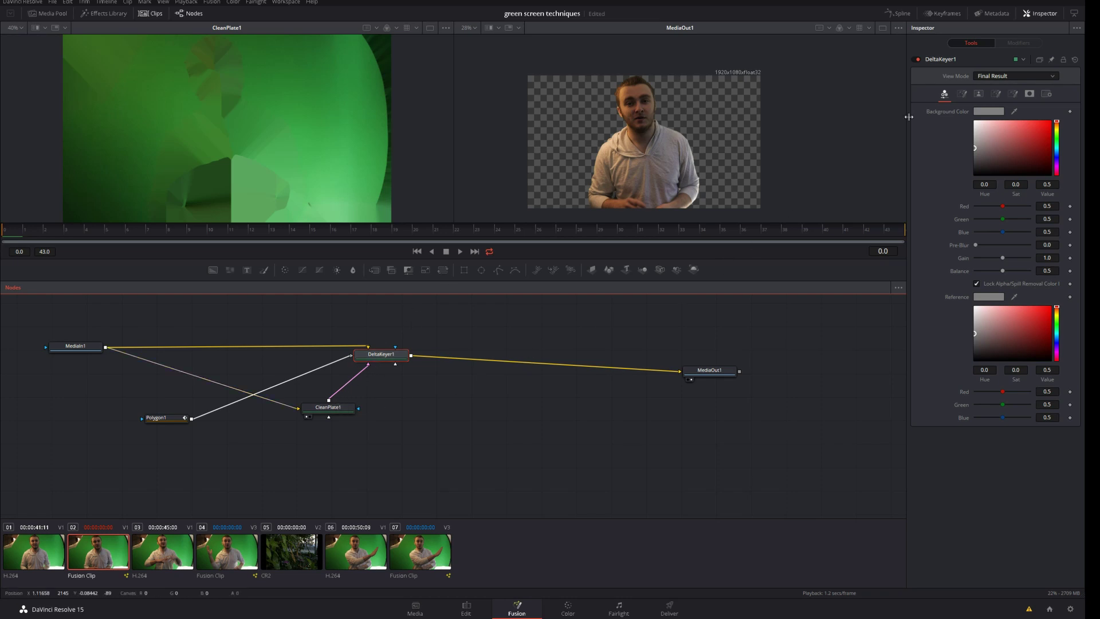
- Review DeltaKeyer1's Matte, Tuning and Pre Matte tabs, ending on Spill with Spill Method None
click(962, 94)
click(996, 94)
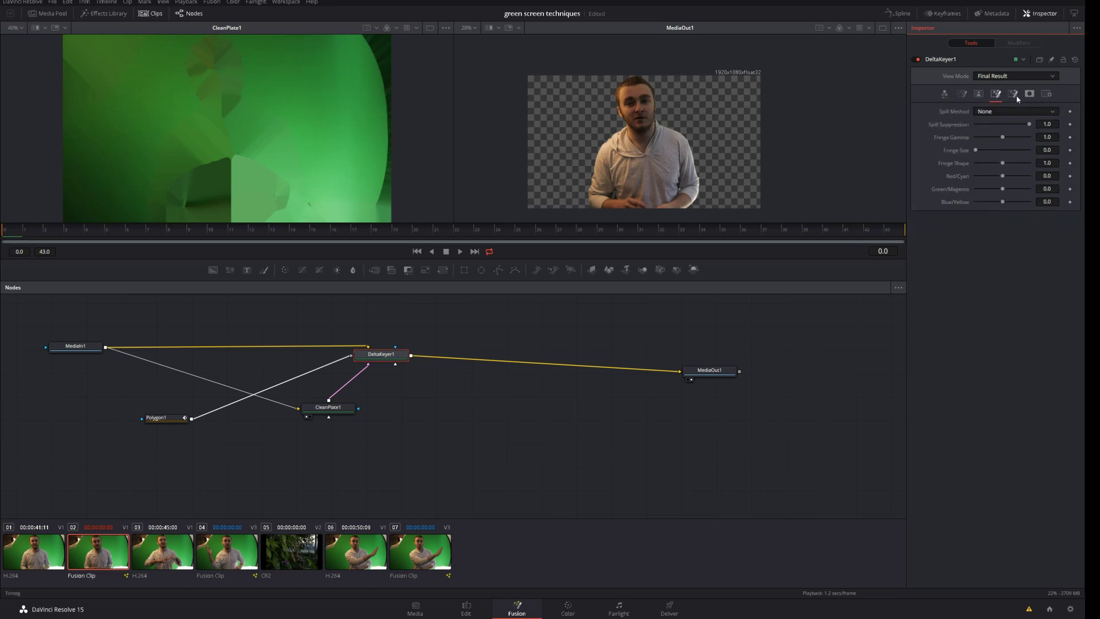
click(1013, 94)
click(979, 94)
click(962, 93)
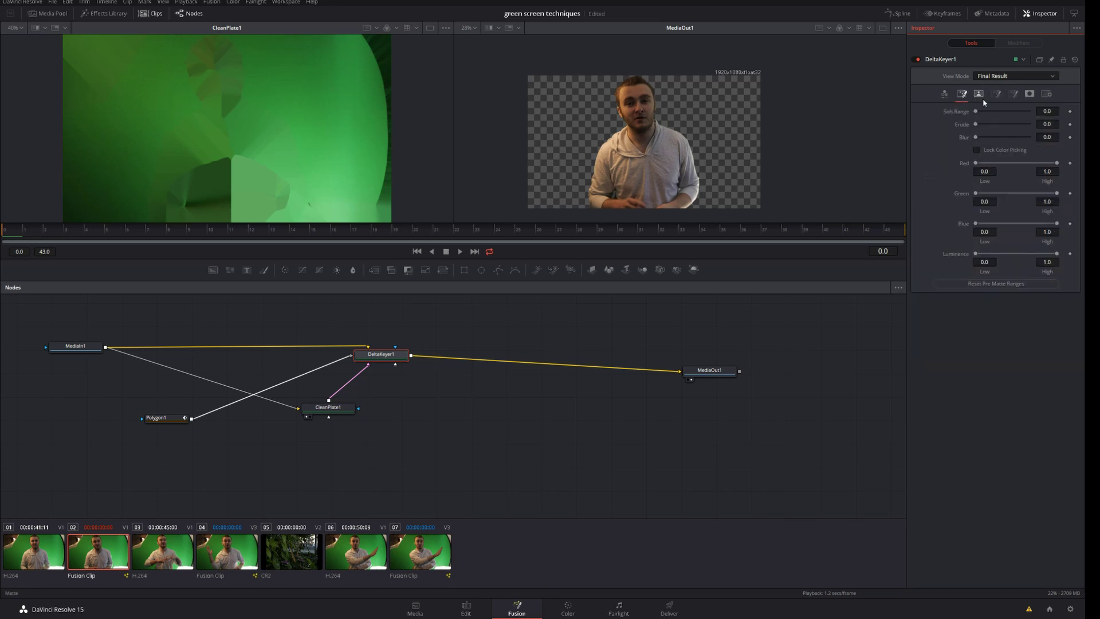
click(996, 95)
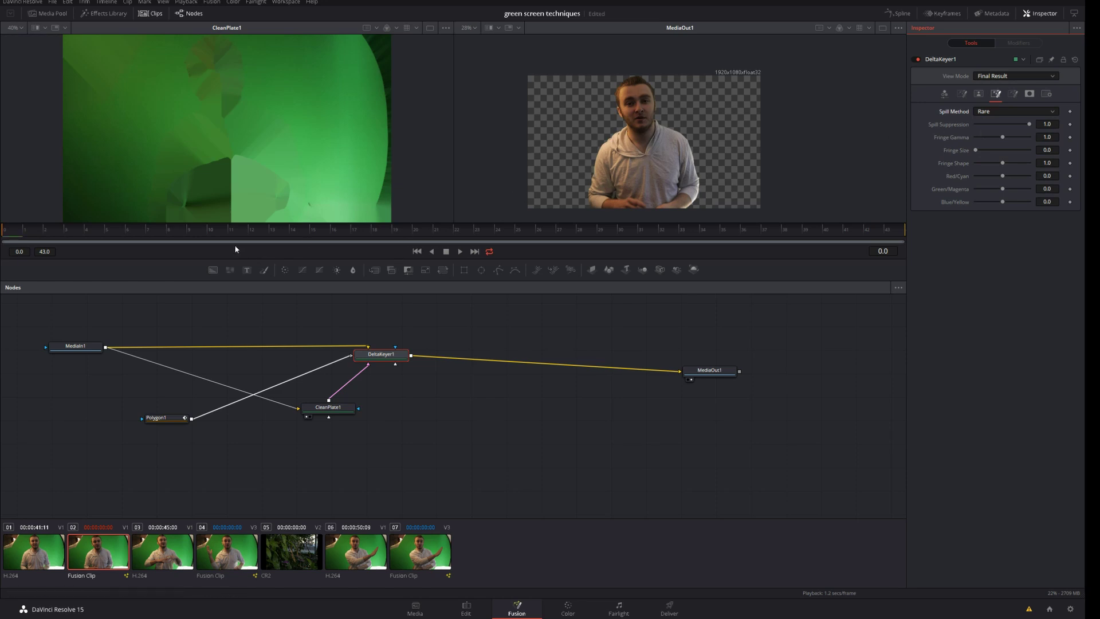
drag(396, 354, 384, 360)
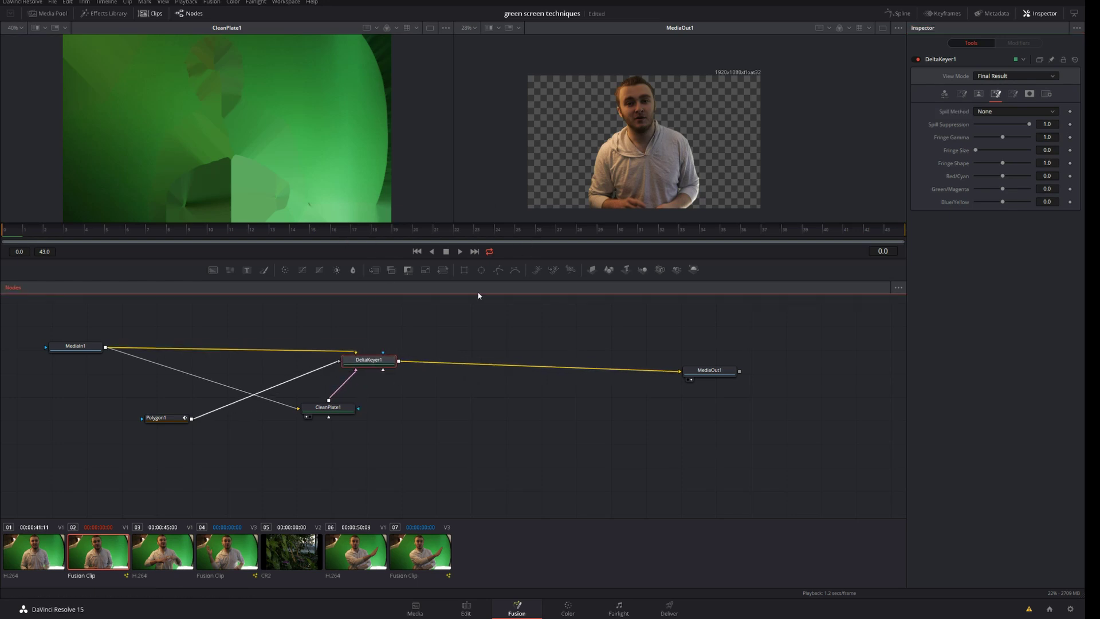
- Rewire MediaIn1 through DeltaKeyer1 to MediaOut1 again, then return to the Edit page
drag(356, 352, 195, 365)
drag(671, 372, 660, 376)
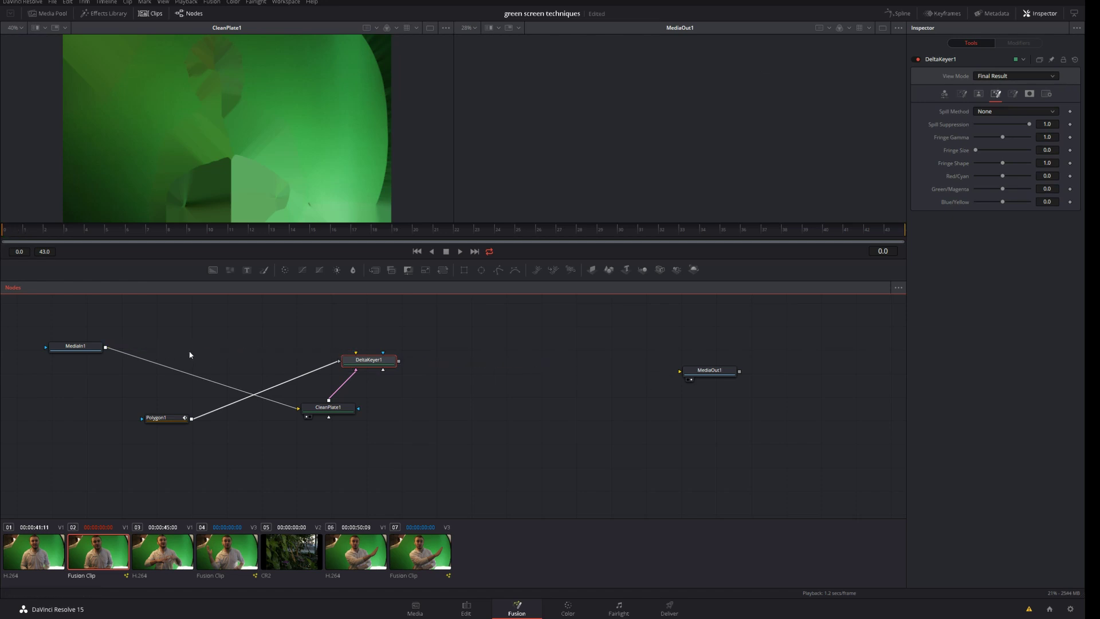
drag(105, 347, 700, 373)
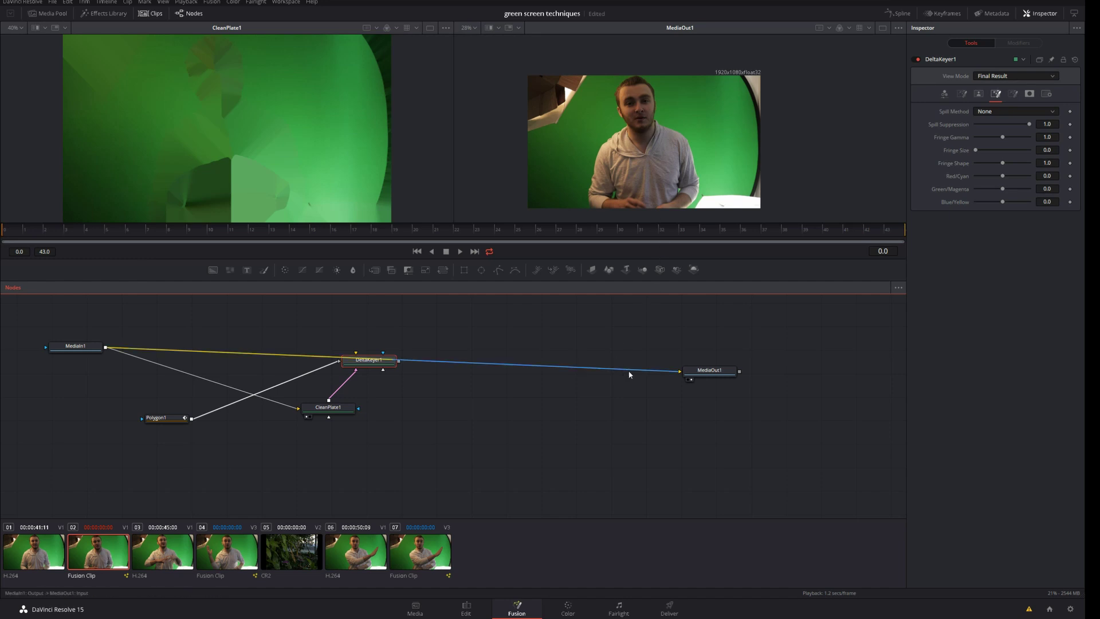
drag(629, 375, 433, 362)
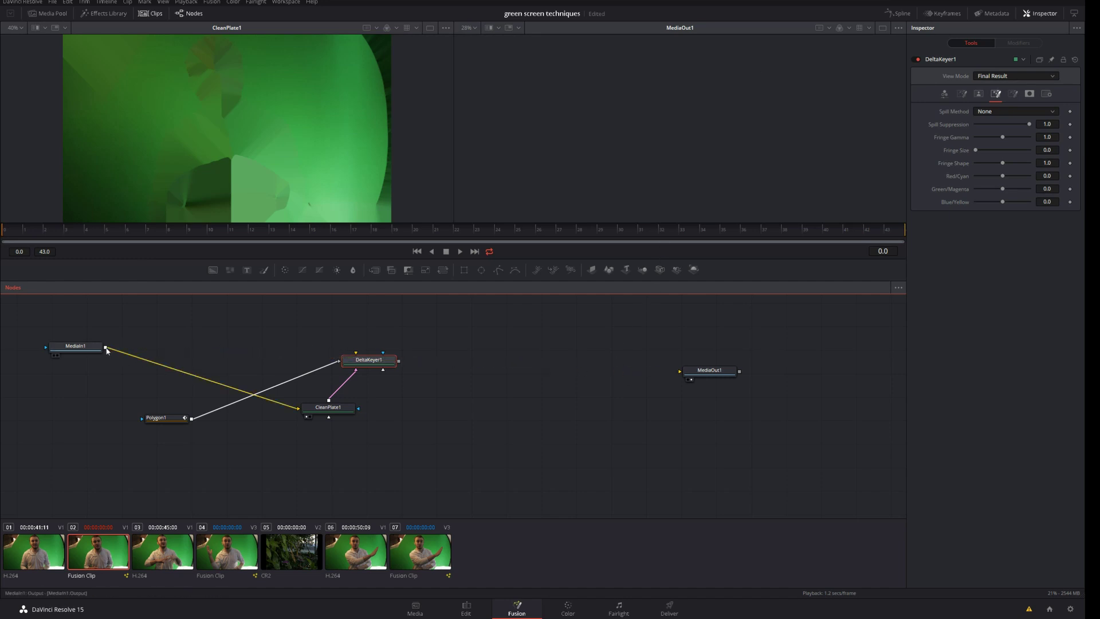
drag(107, 348, 680, 371)
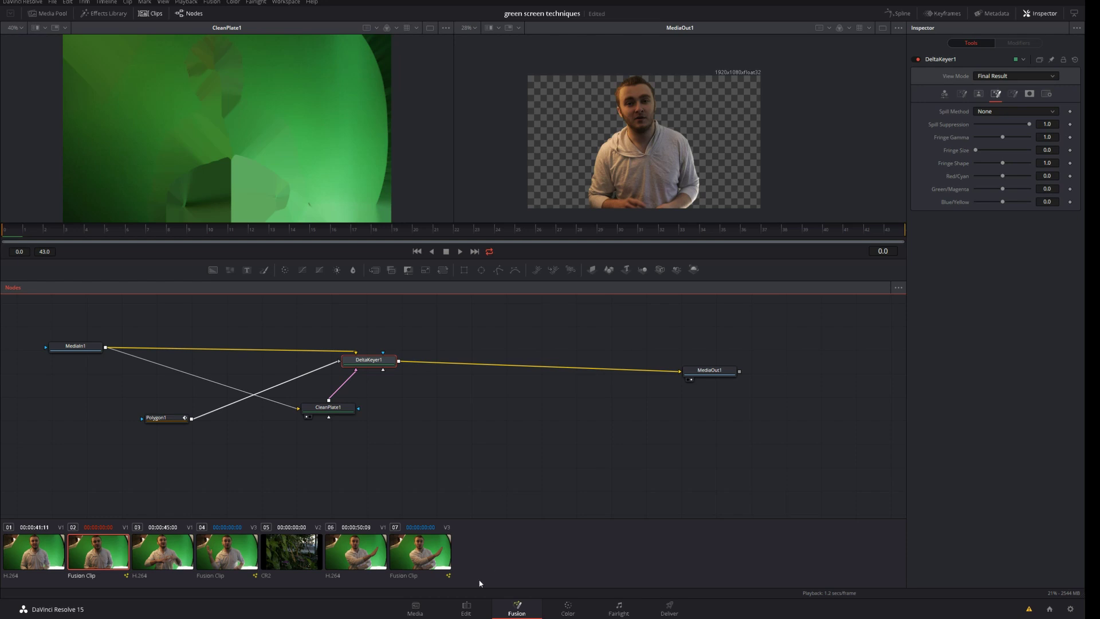
click(466, 608)
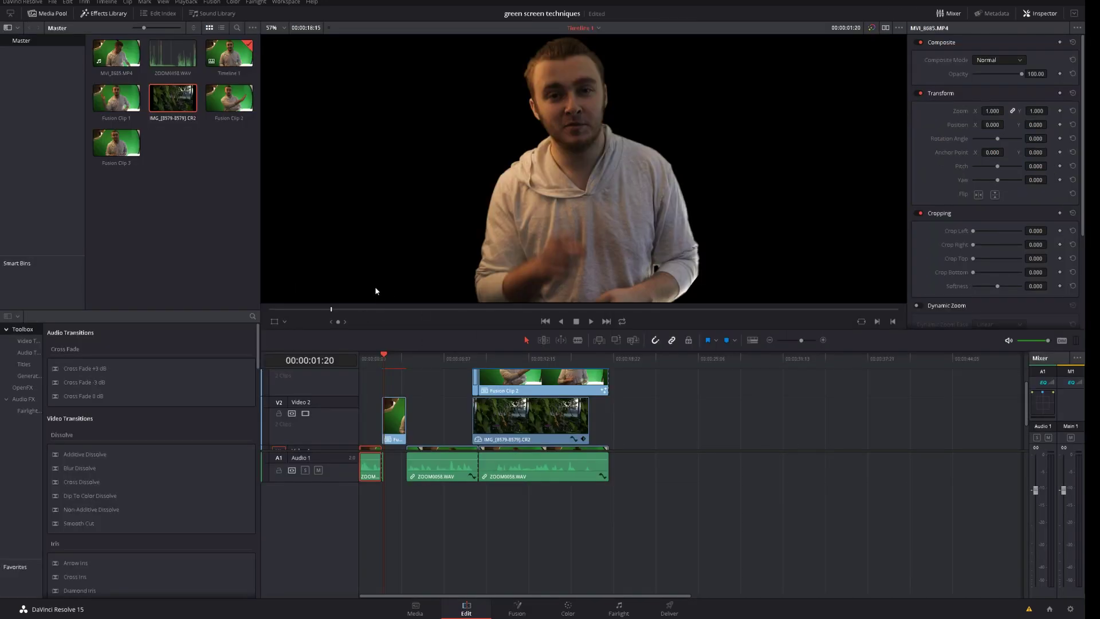
- Place the jungle image IMG_[8579-8579].CR2 on V2 under the keyed clip and preview from 00:00:01:20
drag(183, 122, 394, 386)
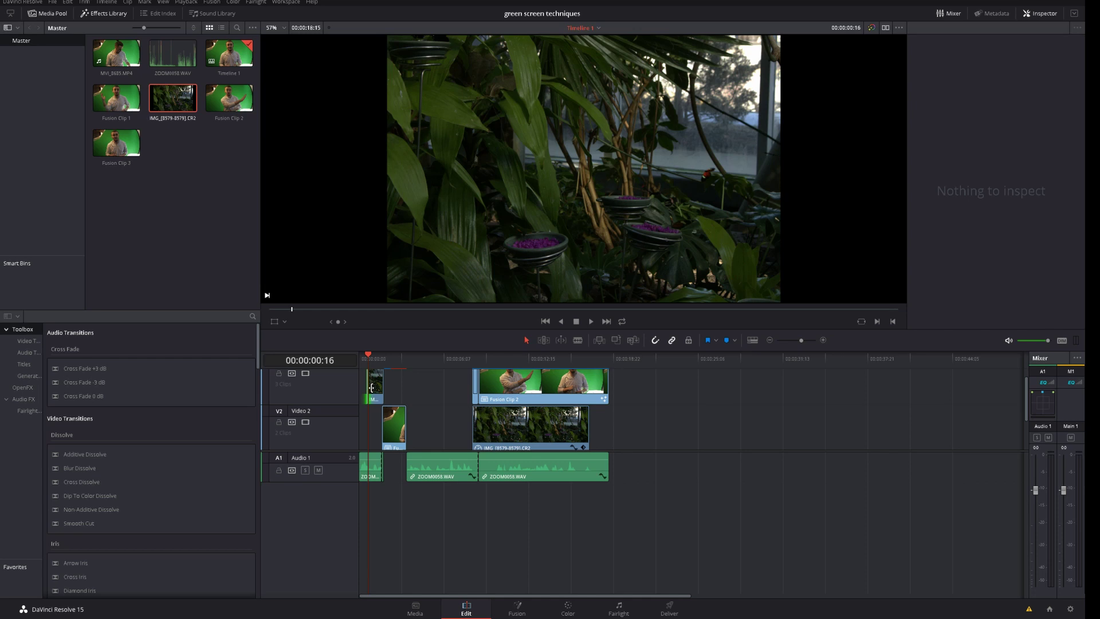
drag(372, 388, 404, 434)
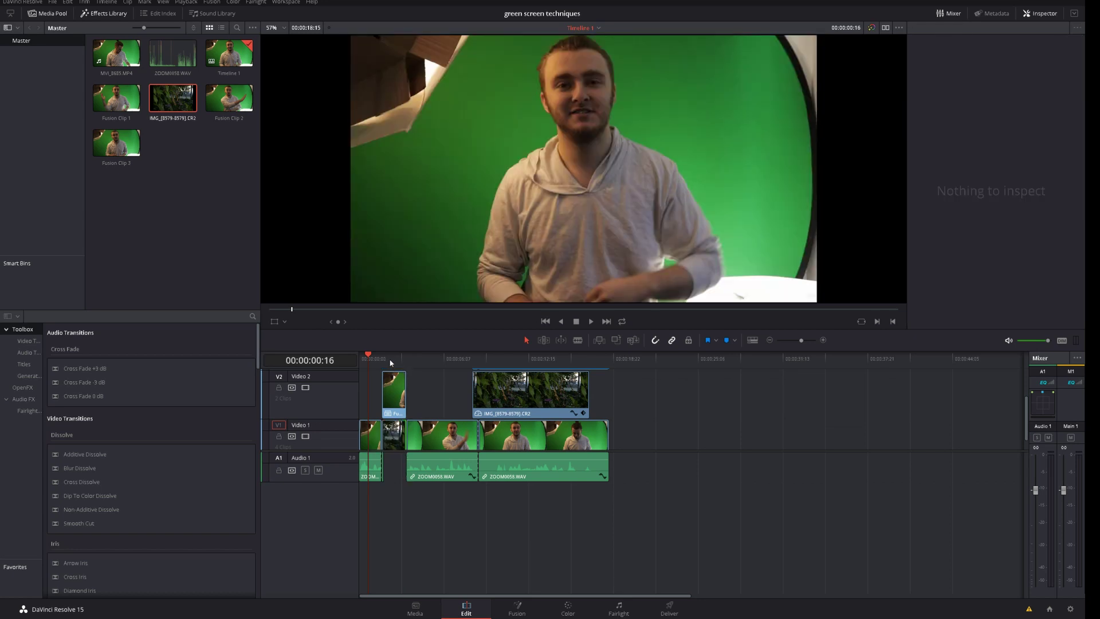
click(384, 358)
key(space)
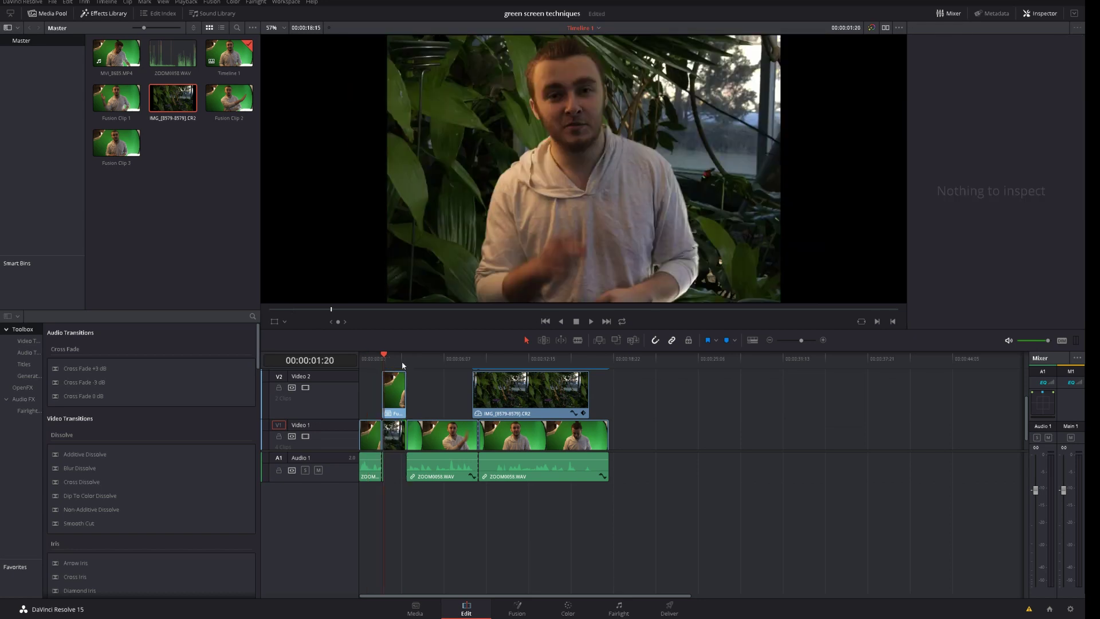
key(space)
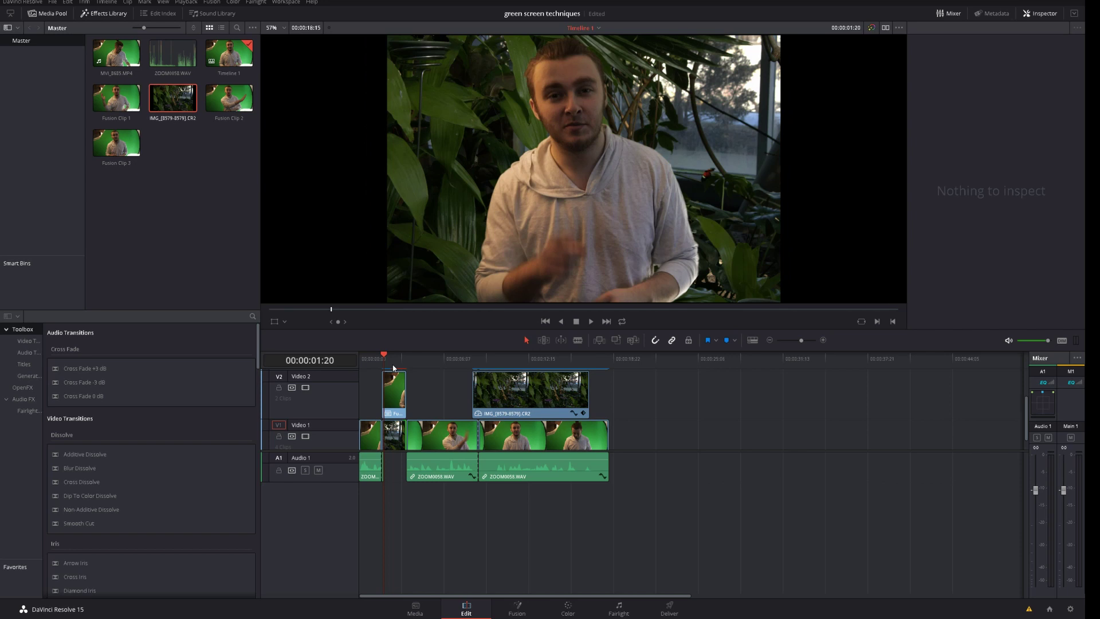